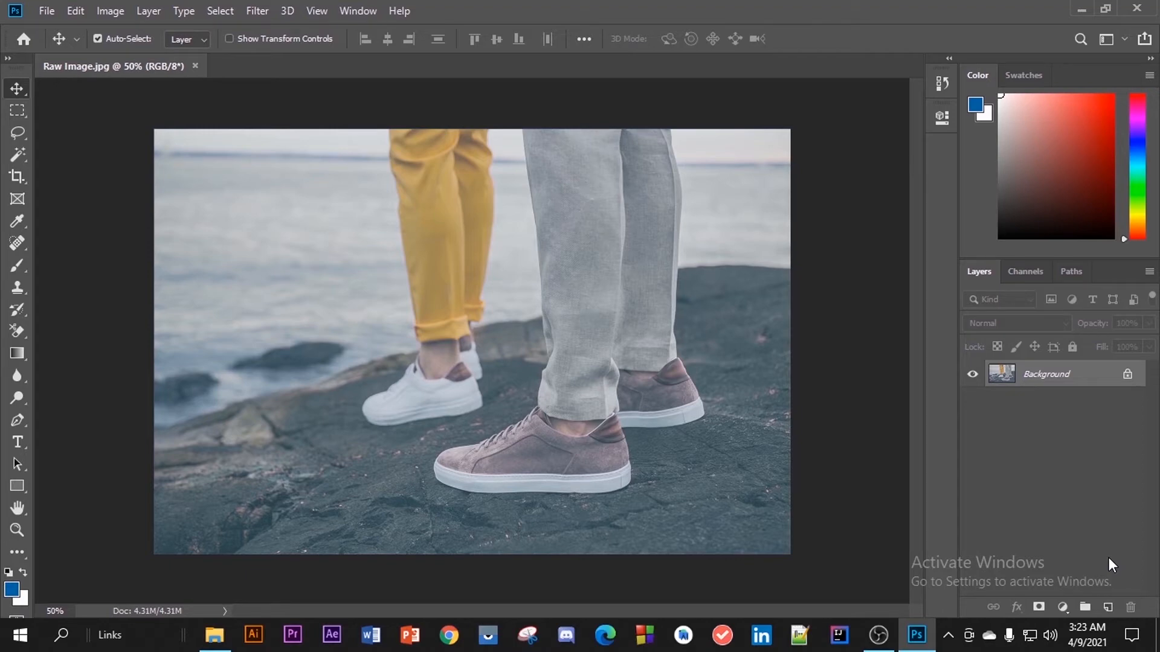
{"action": "left_click", "coordinate": [362, 11]}
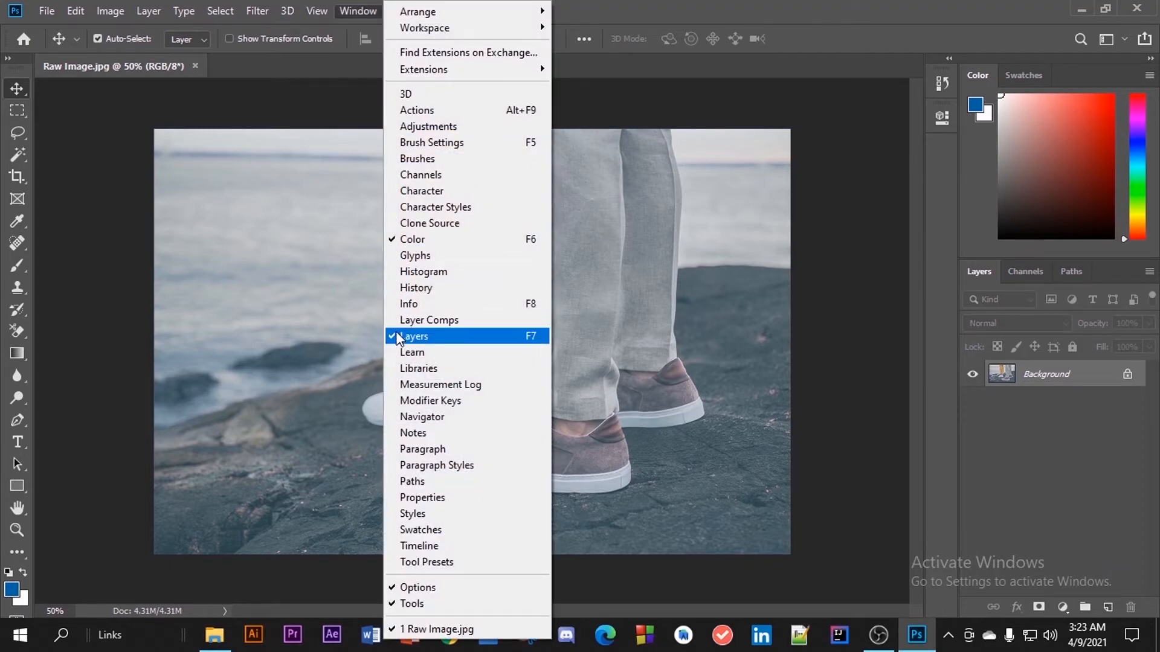
{"action": "left_click", "coordinate": [970, 409]}
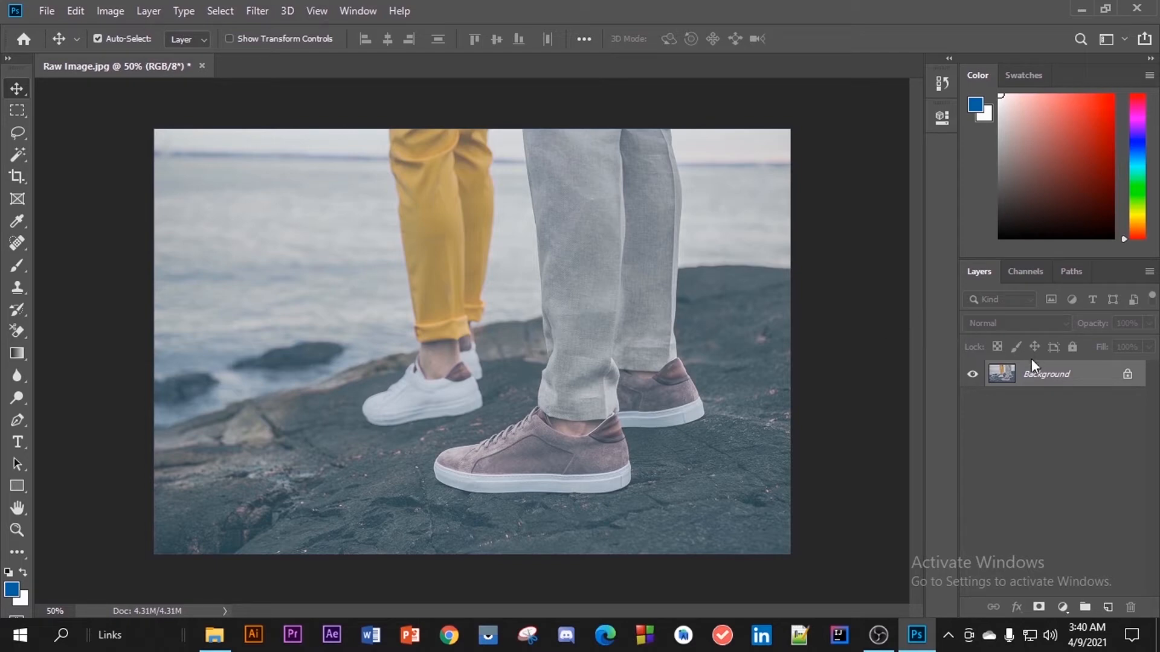
- Duplicate the Background layer within Raw Image.jpg and name the copy "Auto Color"
{"action": "right_click", "coordinate": [1028, 376]}
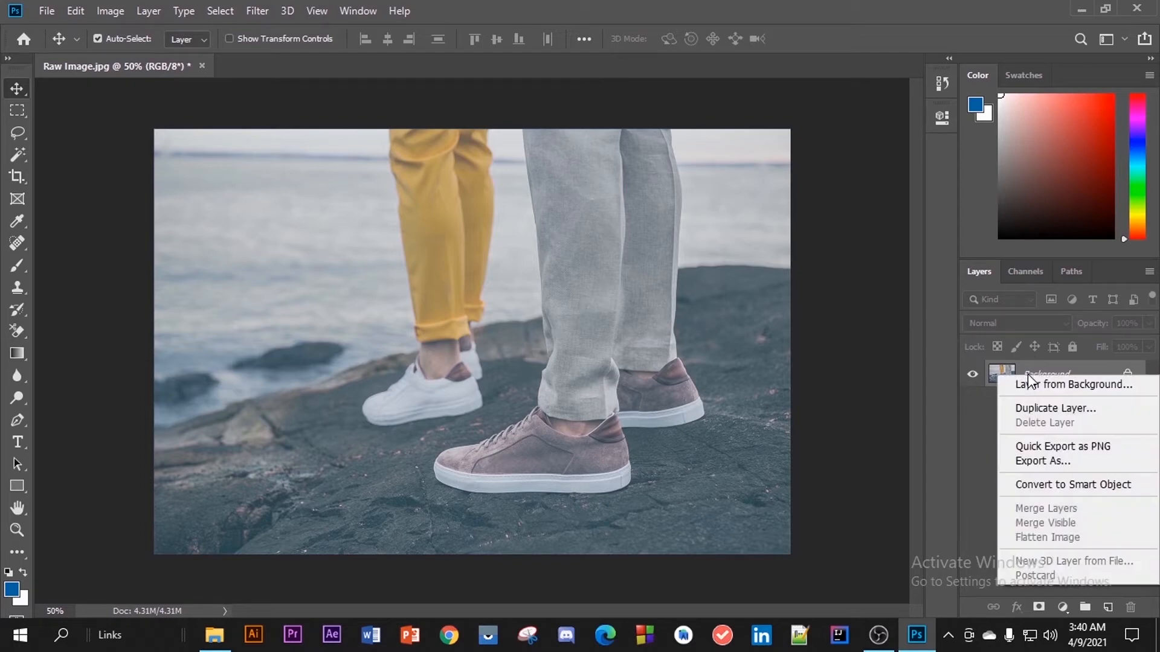
{"action": "left_click", "coordinate": [1035, 406]}
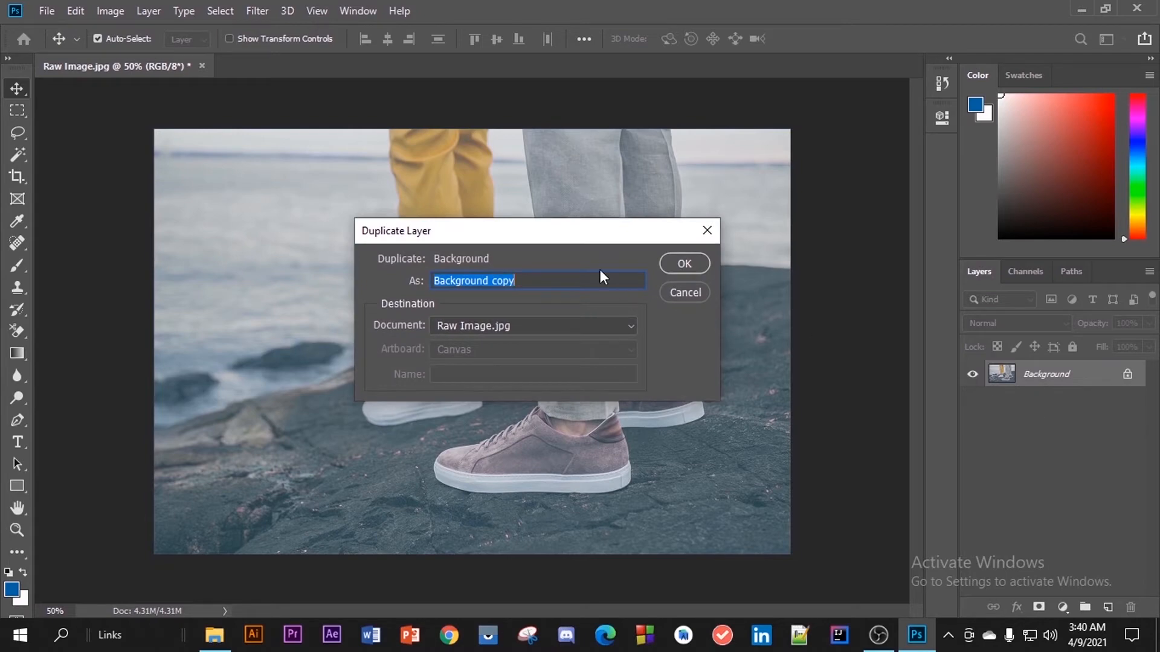
{"action": "left_click_drag", "start_coordinate": [582, 240], "coordinate": [542, 277]}
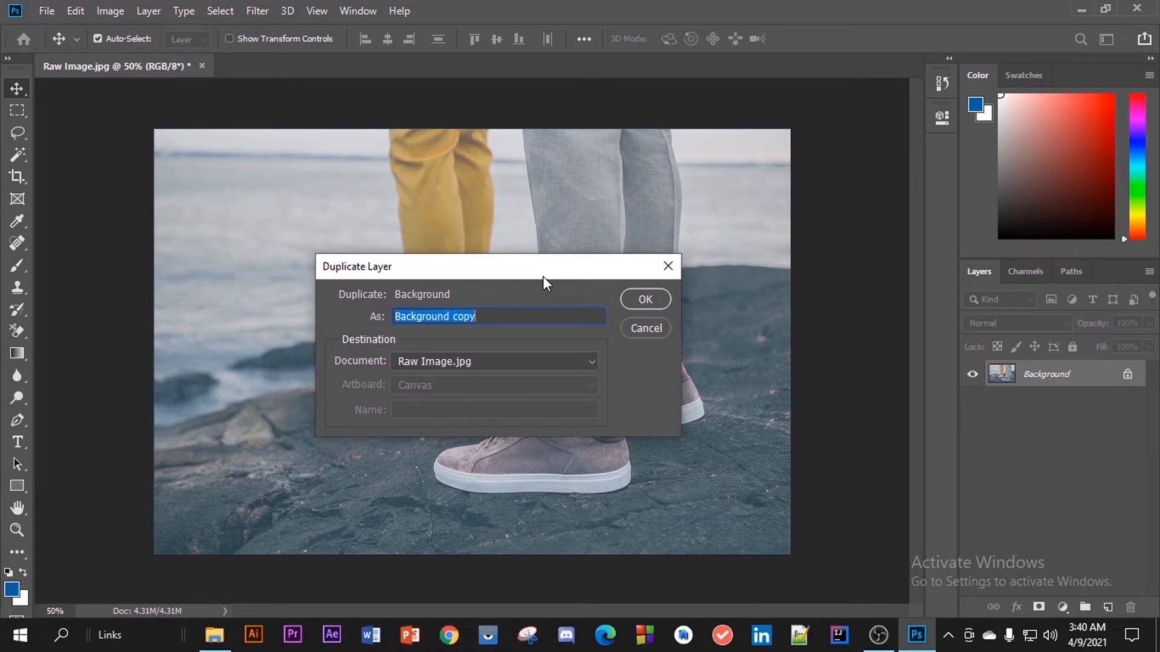
{"action": "type", "text": "Auto Color"}
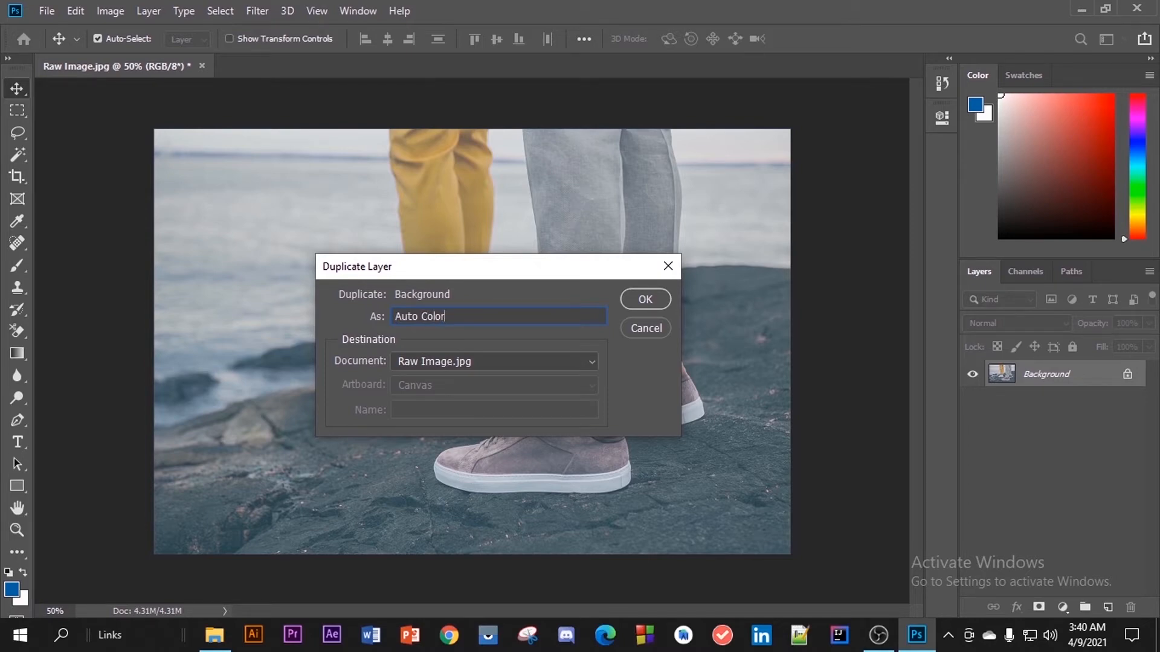
{"action": "key", "text": "Return"}
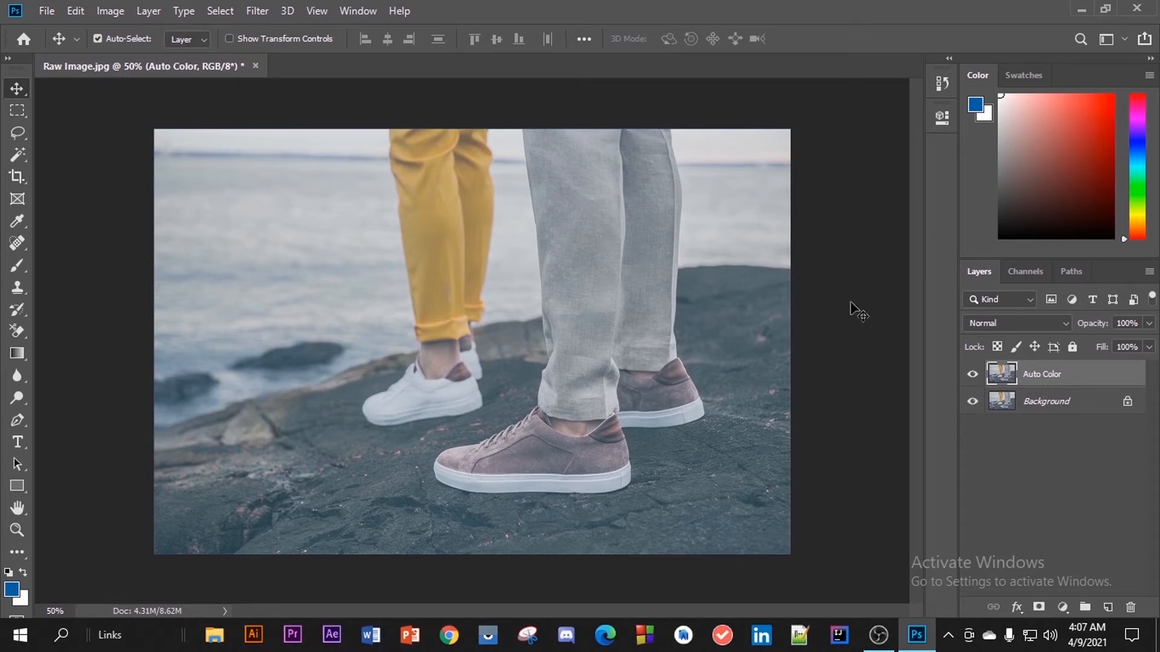
- Apply the Auto Color correction to the Auto Color layer, and hide and reshow that layer to compare it with the original
{"action": "left_click", "coordinate": [114, 11]}
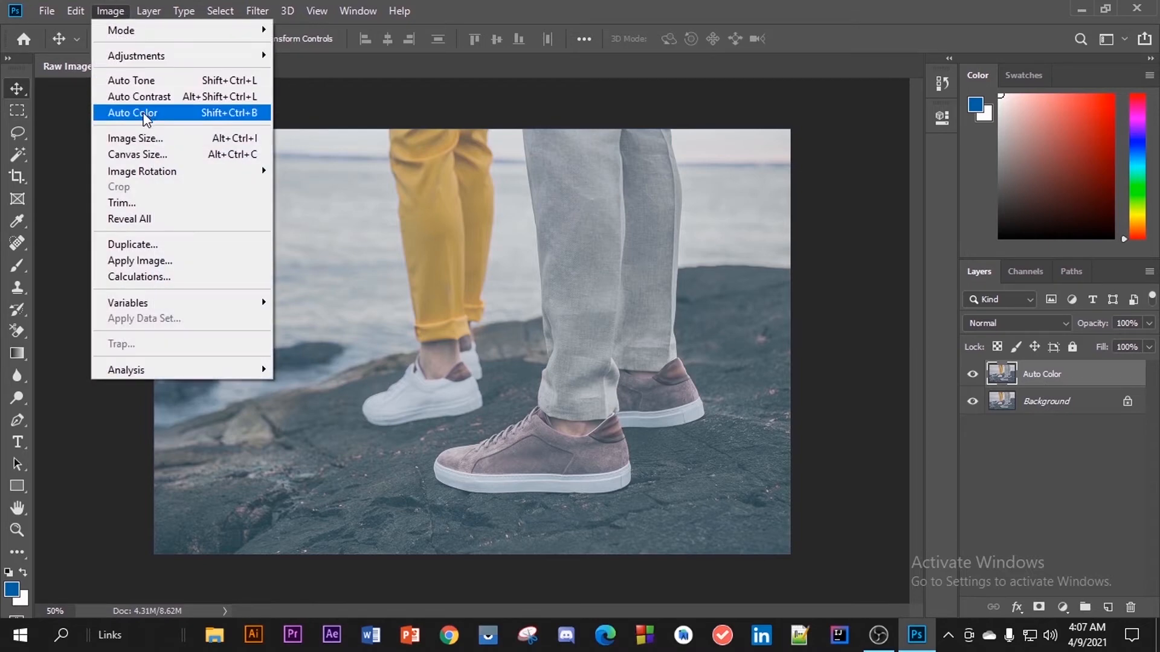
{"action": "left_click", "coordinate": [146, 113]}
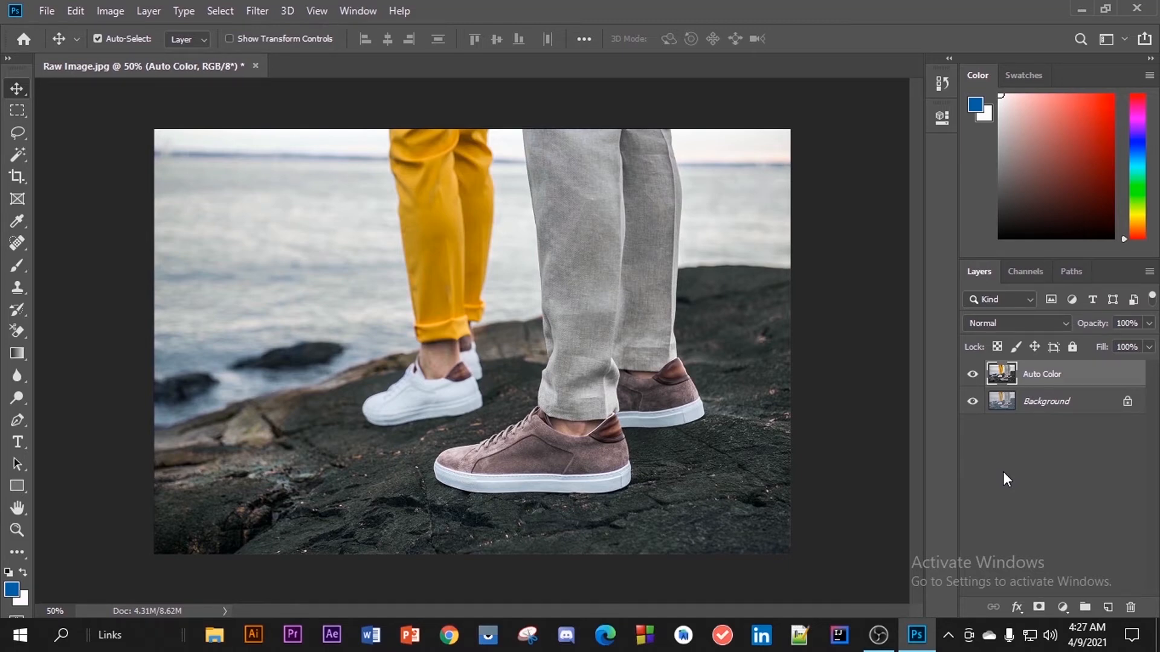
{"action": "left_click", "coordinate": [971, 374]}
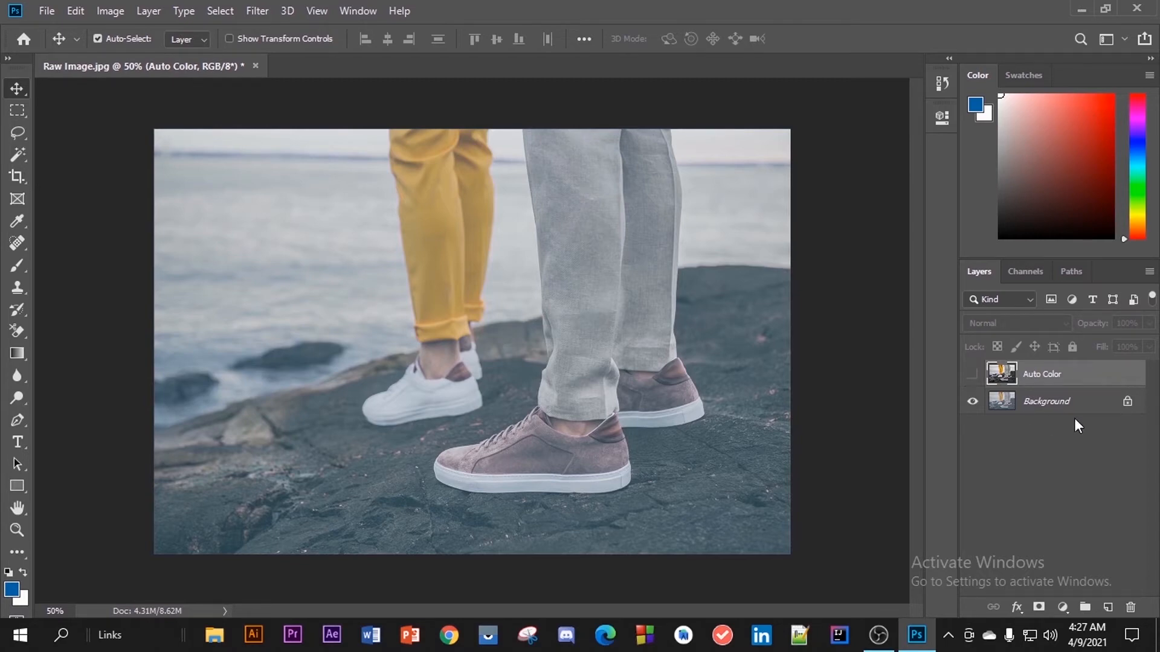
{"action": "left_click", "coordinate": [972, 375]}
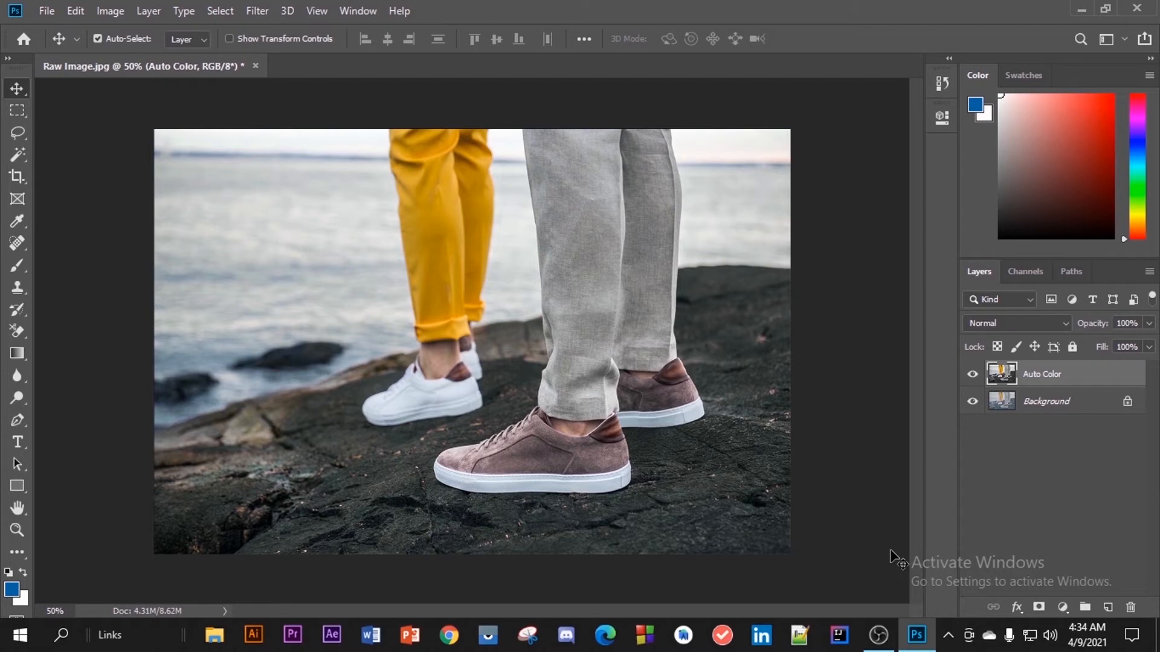
- Duplicate the Background layer as "Auto Tone" and apply the Auto Tone correction to the copy
{"action": "right_click", "coordinate": [1068, 404]}
{"action": "left_click", "coordinate": [1054, 440]}
{"action": "type", "text": "A"}
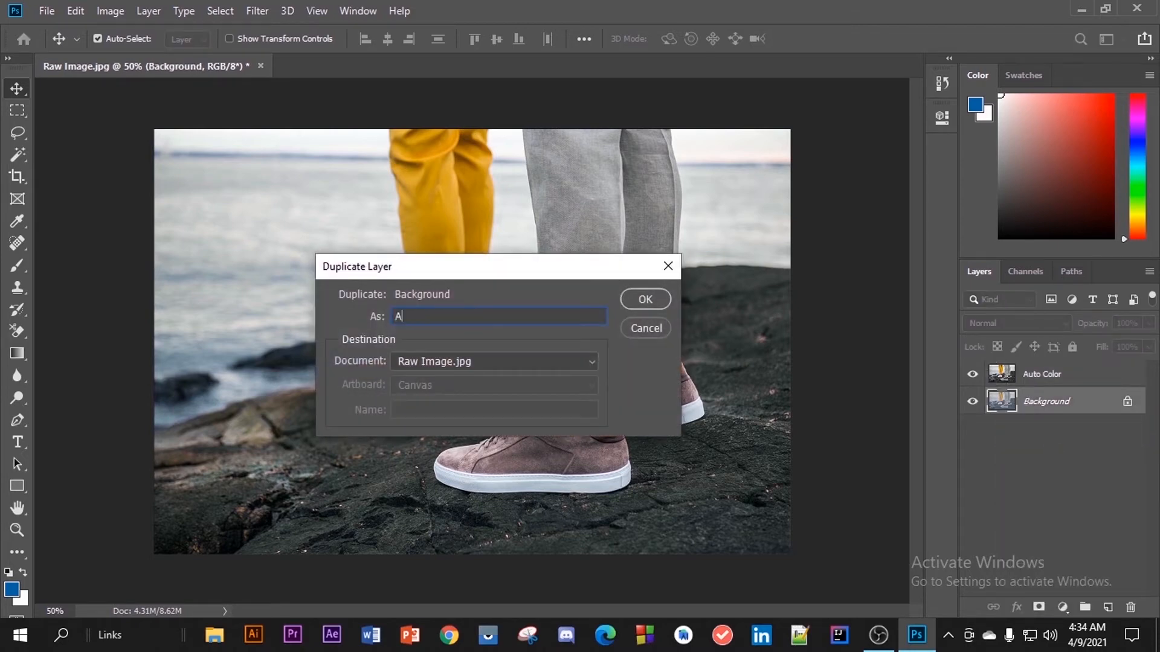
{"action": "type", "text": "uto Tone"}
{"action": "key", "text": "Return"}
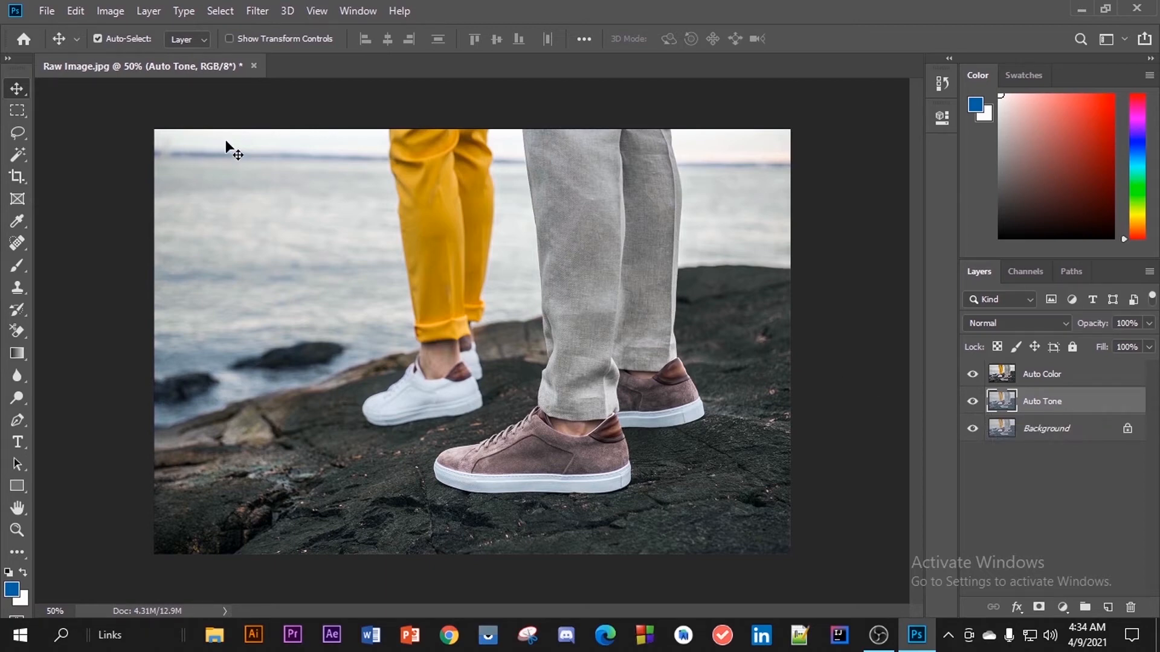
{"action": "left_click", "coordinate": [118, 12]}
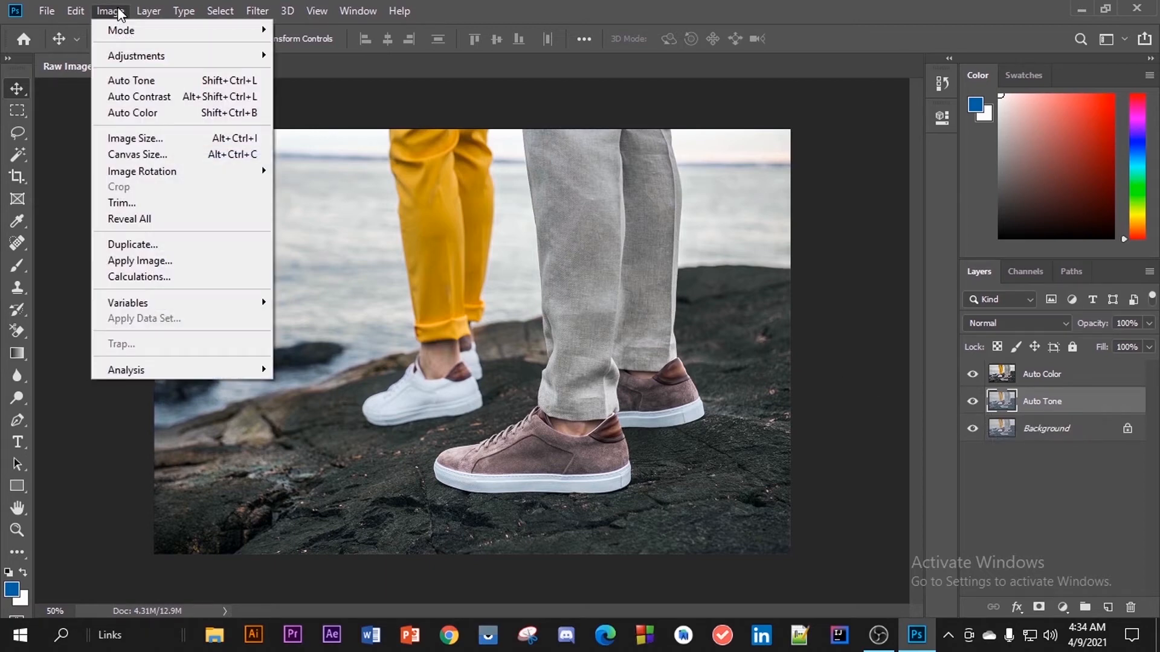
{"action": "left_click", "coordinate": [124, 82]}
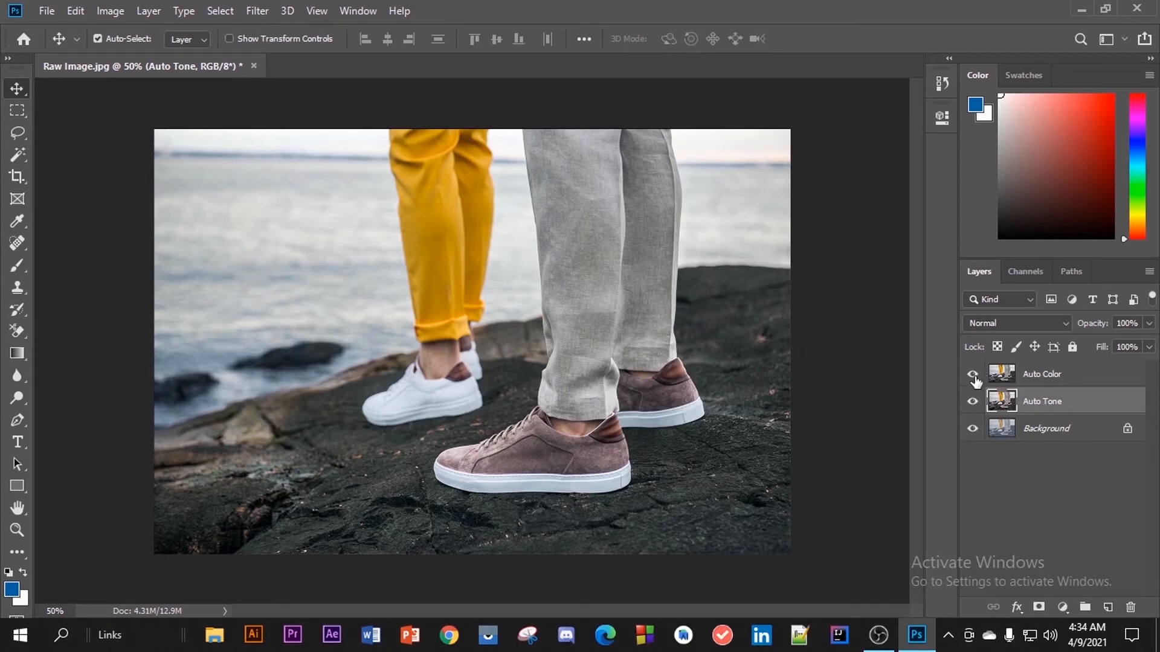
- Hide and reshow the Auto Color layer to compare it with the Auto Tone layer beneath
{"action": "left_click", "coordinate": [1031, 379]}
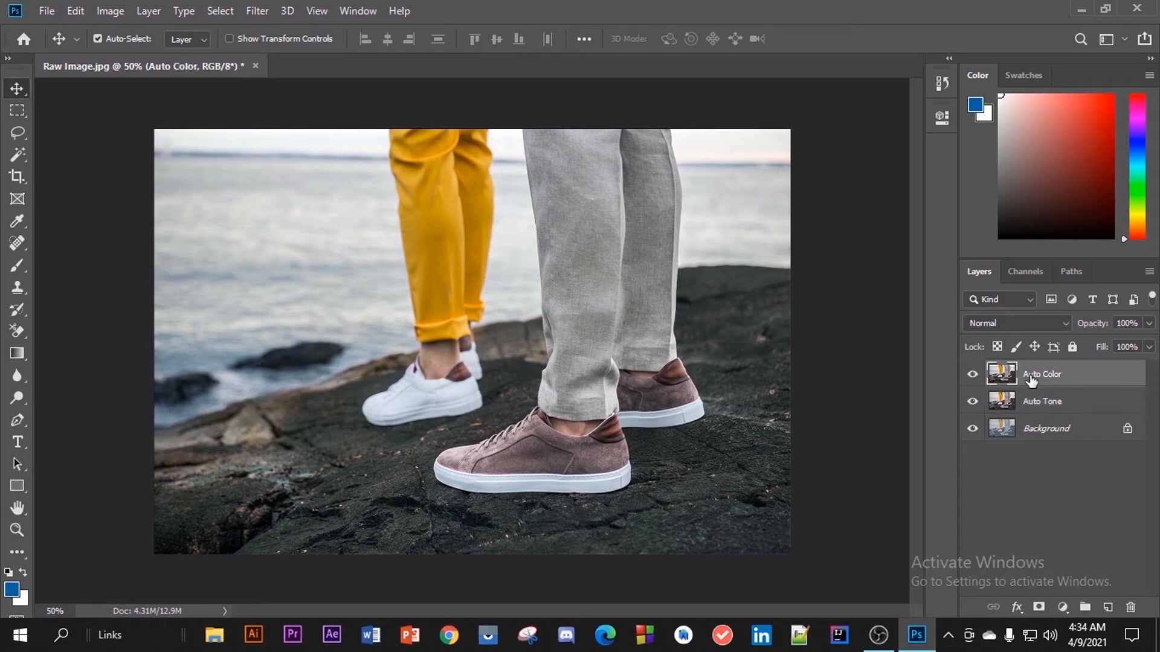
{"action": "left_click", "coordinate": [970, 380]}
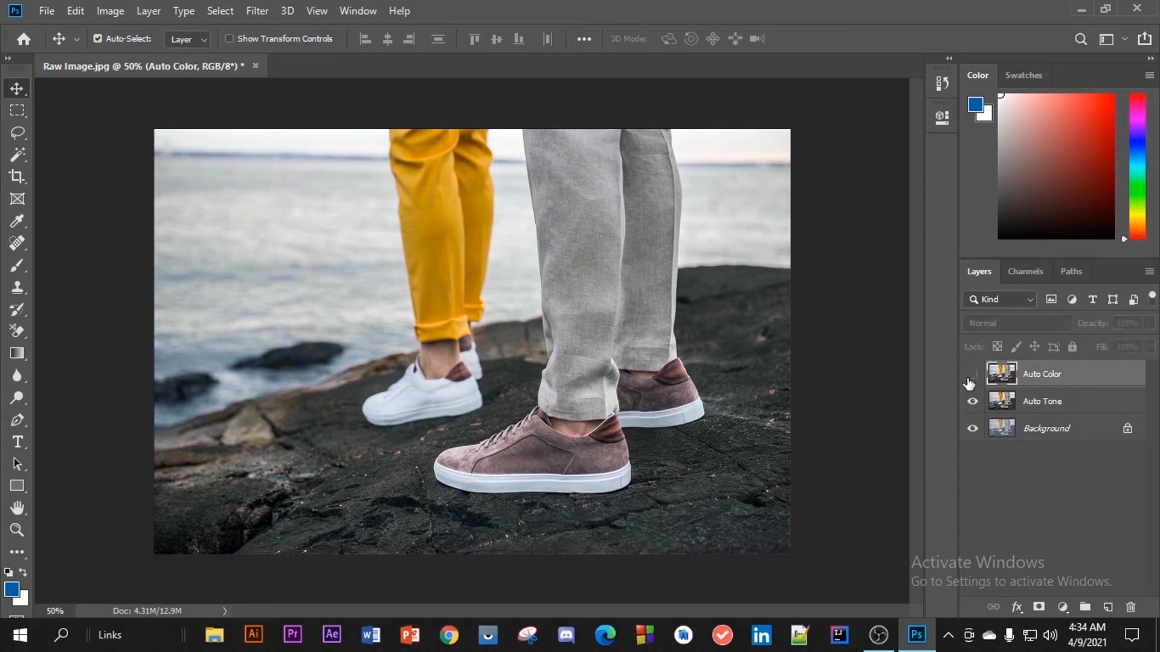
{"action": "left_click", "coordinate": [1018, 406]}
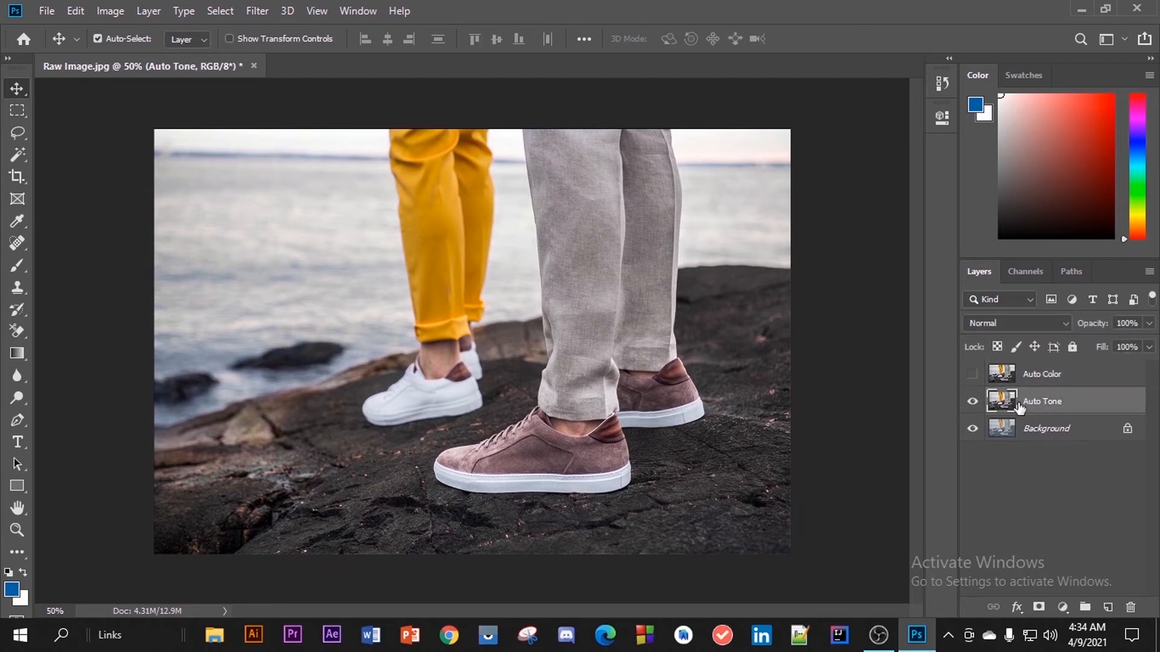
{"action": "left_click", "coordinate": [972, 376]}
- Move the Auto Tone layer above the Auto Color layer in the stack
{"action": "left_click_drag", "start_coordinate": [1041, 404], "coordinate": [1041, 389]}
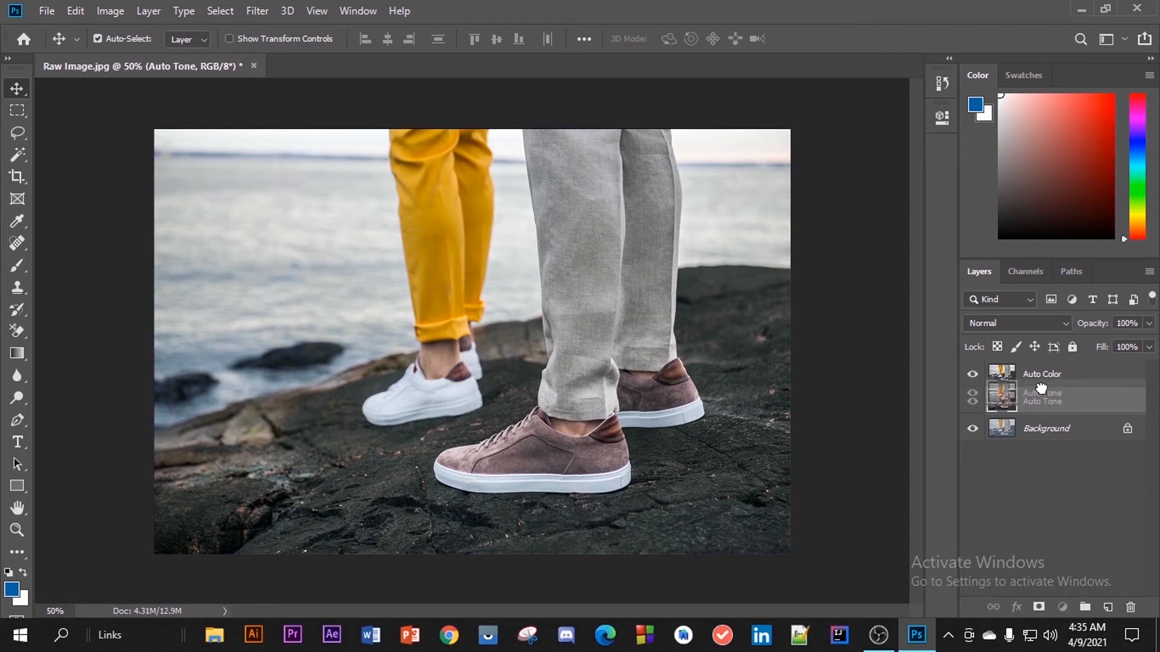
{"action": "left_click_drag", "start_coordinate": [1041, 388], "coordinate": [1036, 371]}
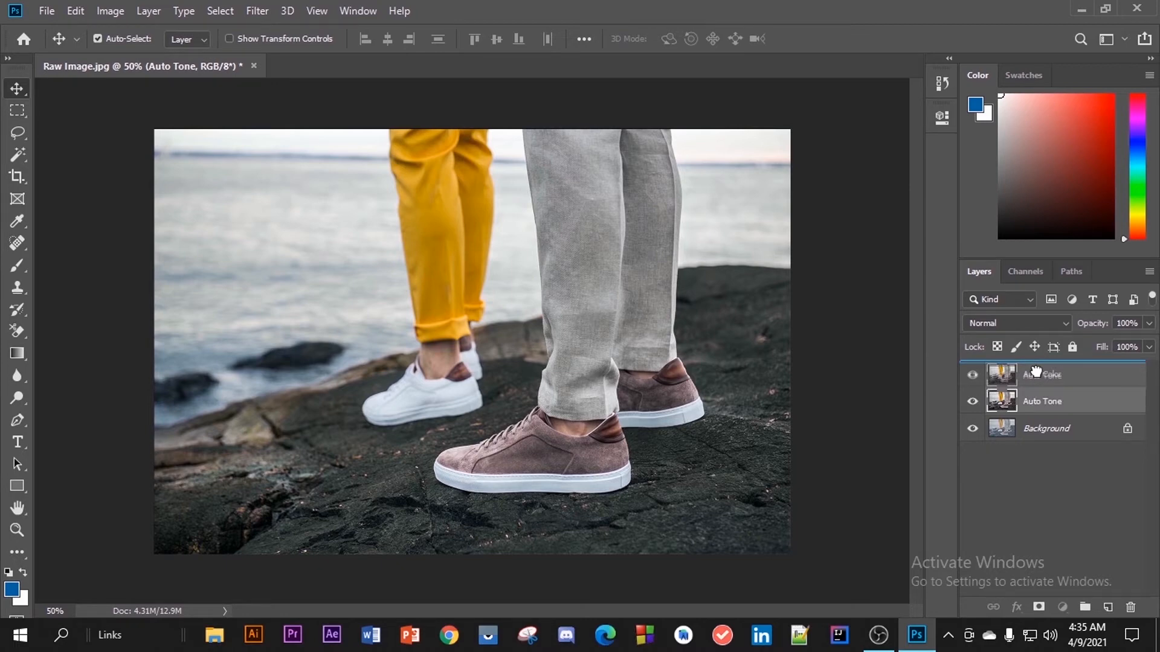
{"action": "left_click_drag", "start_coordinate": [1036, 371], "coordinate": [1039, 377]}
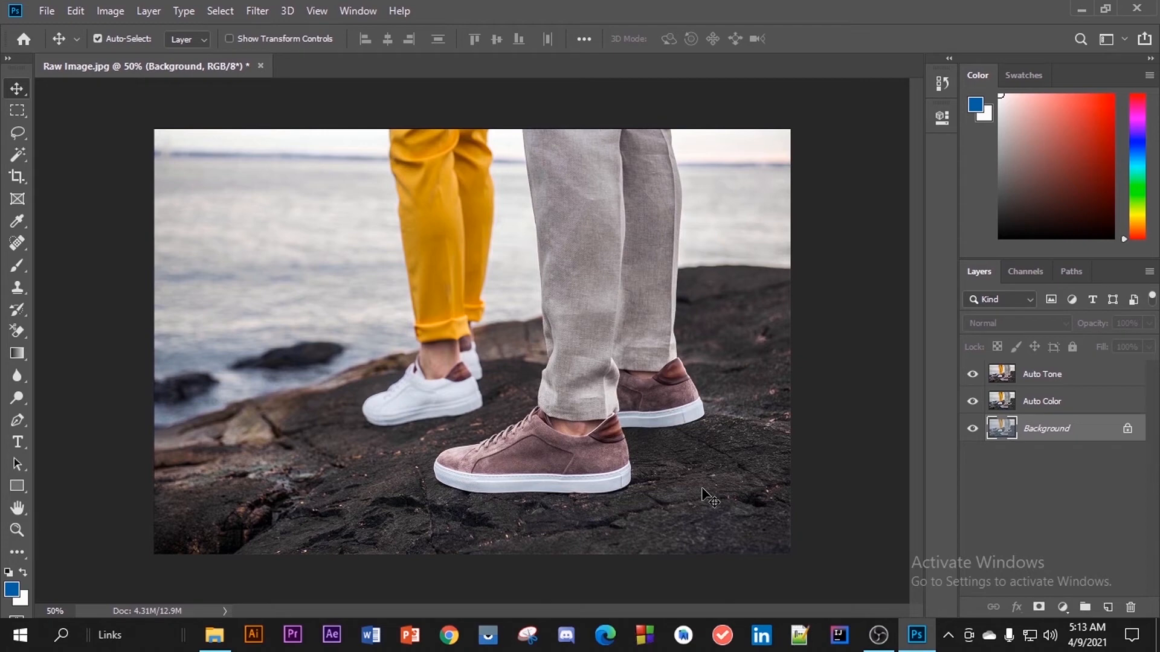
- Duplicate the Background layer as "Auto Contrast" and apply the Auto Contrast correction to the copy
{"action": "right_click", "coordinate": [1074, 436]}
{"action": "left_click", "coordinate": [1027, 259]}
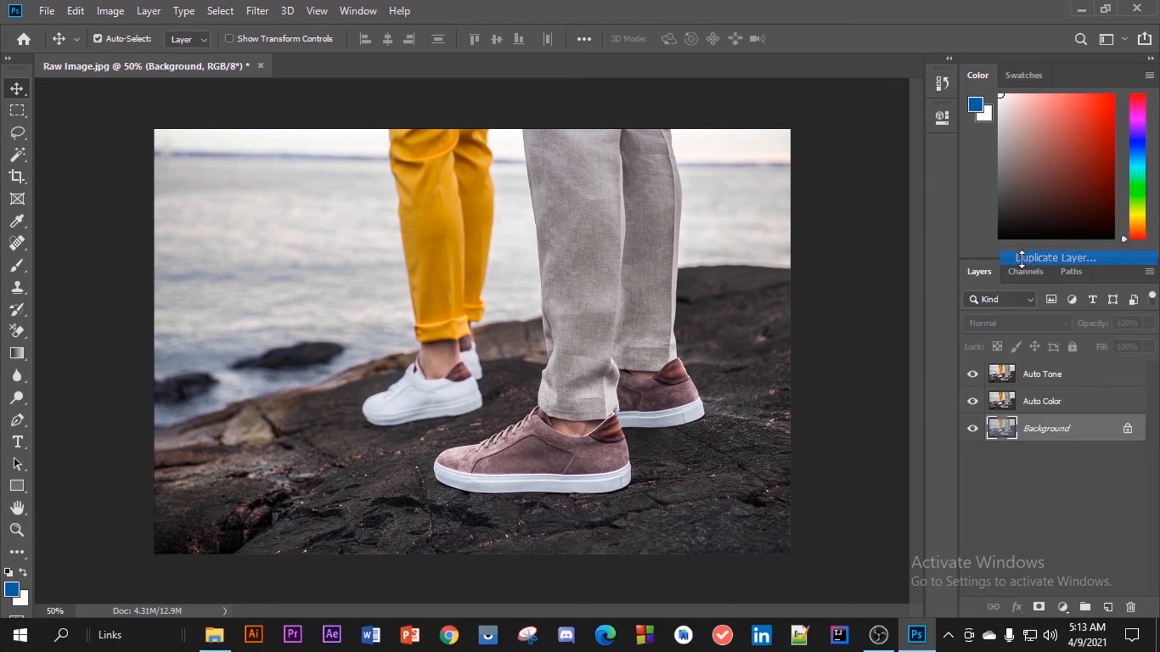
{"action": "type", "text": "A"}
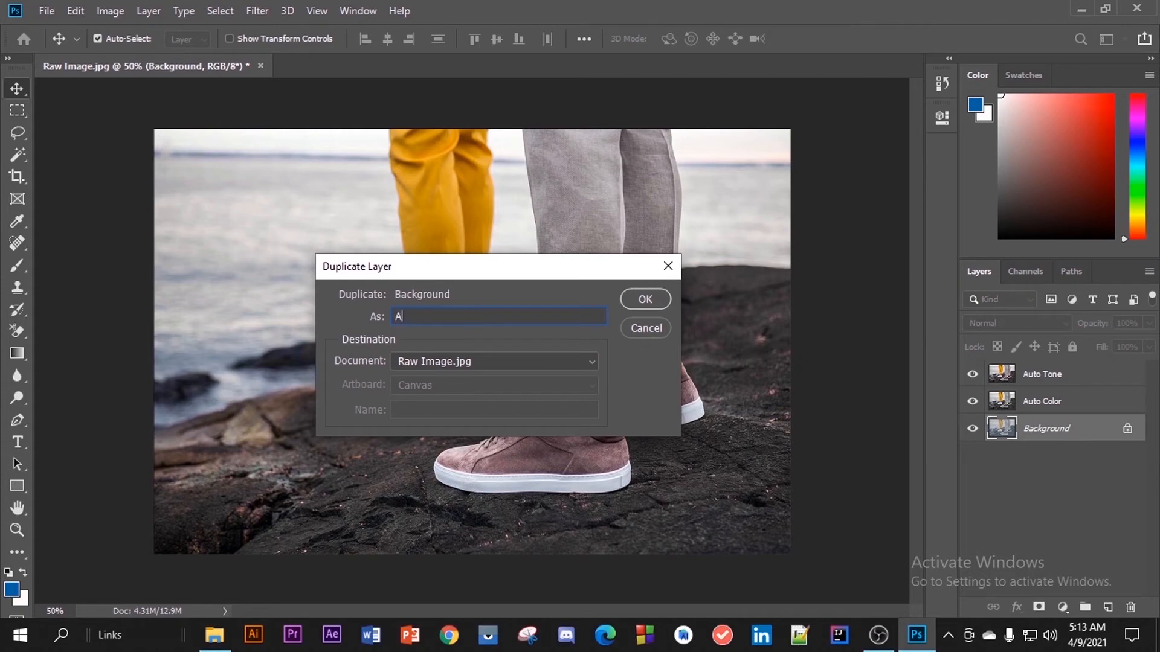
{"action": "type", "text": "uto Contrast"}
{"action": "left_click", "coordinate": [667, 298]}
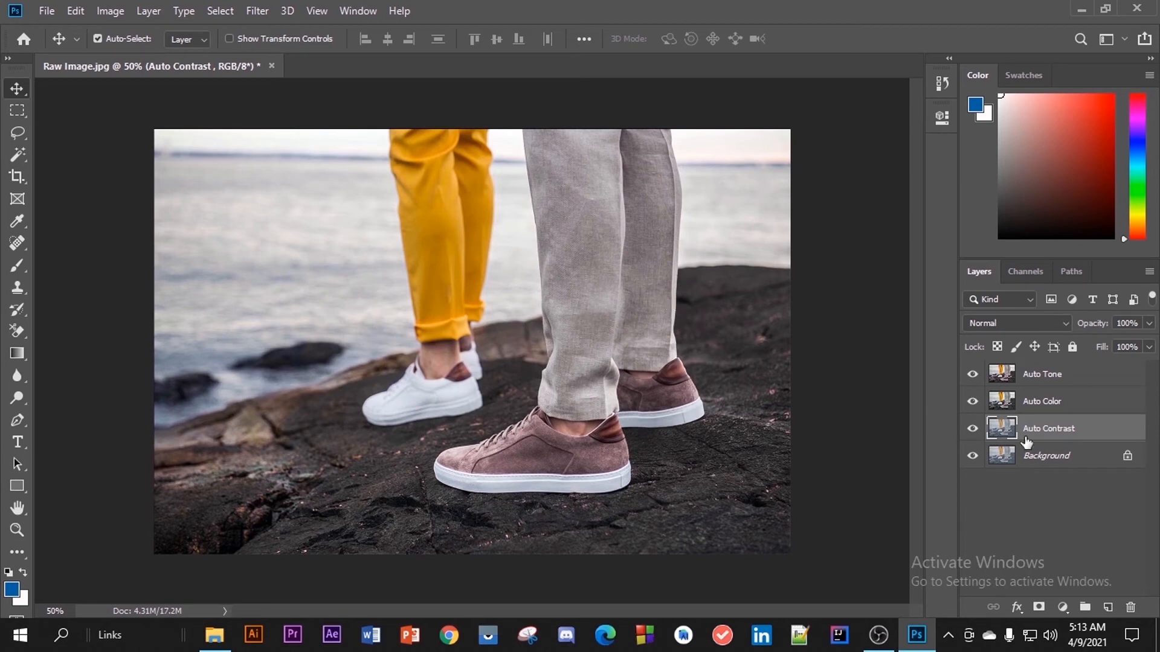
{"action": "left_click", "coordinate": [123, 9]}
{"action": "left_click", "coordinate": [136, 95]}
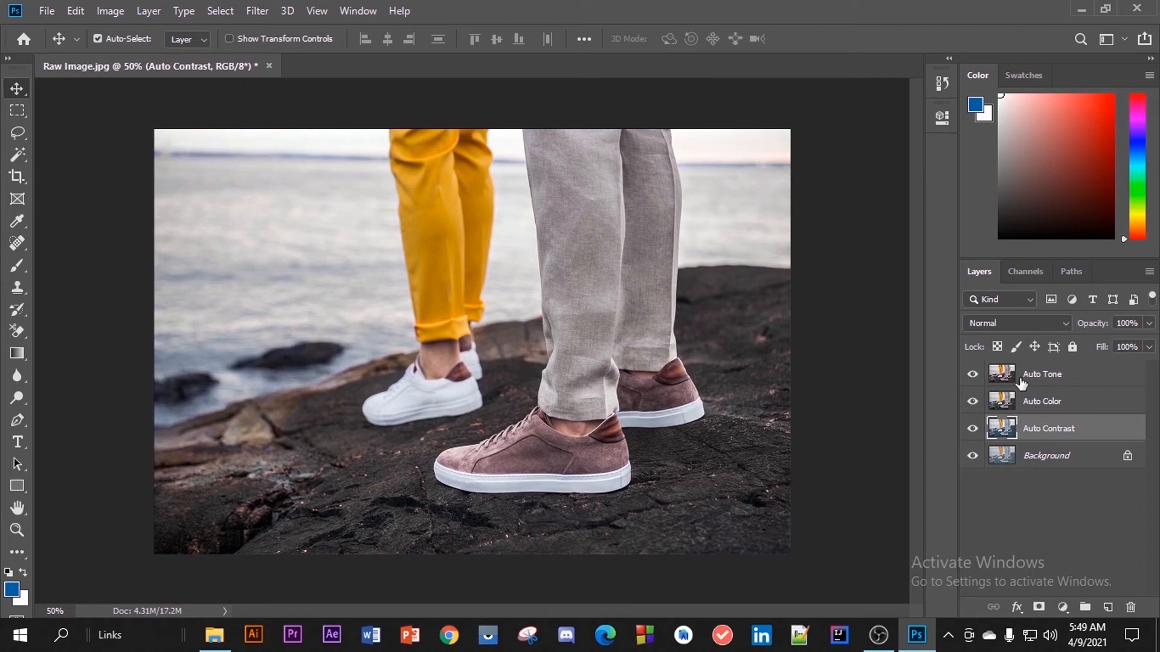
- Hide the Auto Tone and Auto Color layers to view the Auto Contrast layer, and show both again
{"action": "left_click", "coordinate": [973, 377]}
{"action": "left_click", "coordinate": [972, 401]}
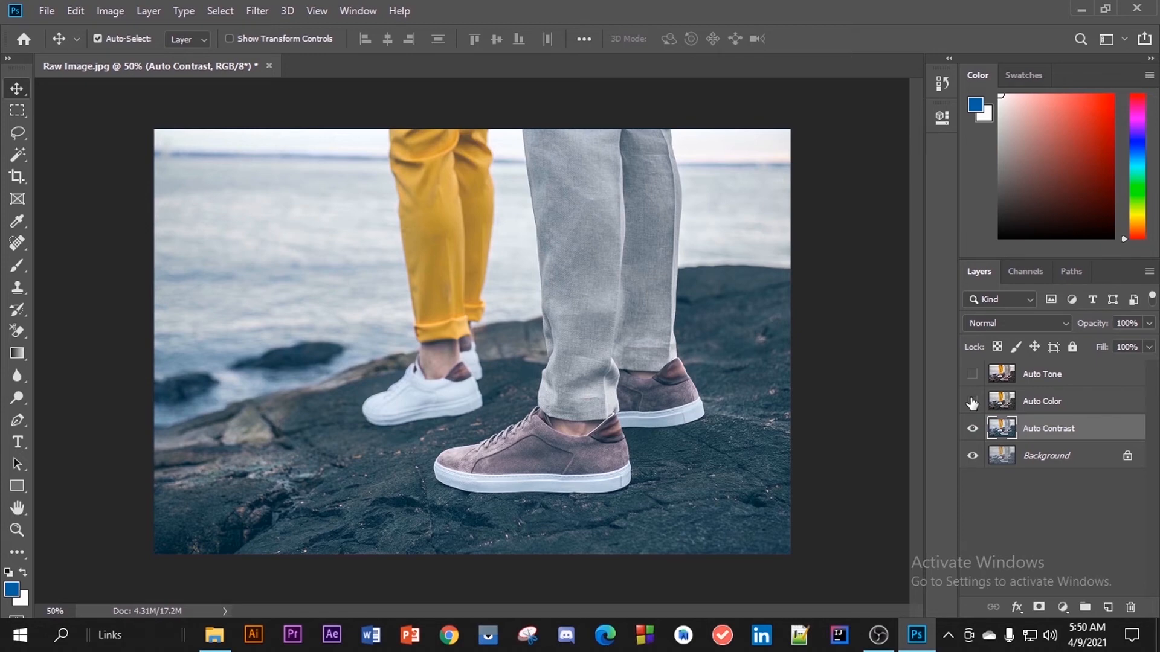
{"action": "left_click", "coordinate": [972, 374]}
{"action": "left_click", "coordinate": [972, 402]}
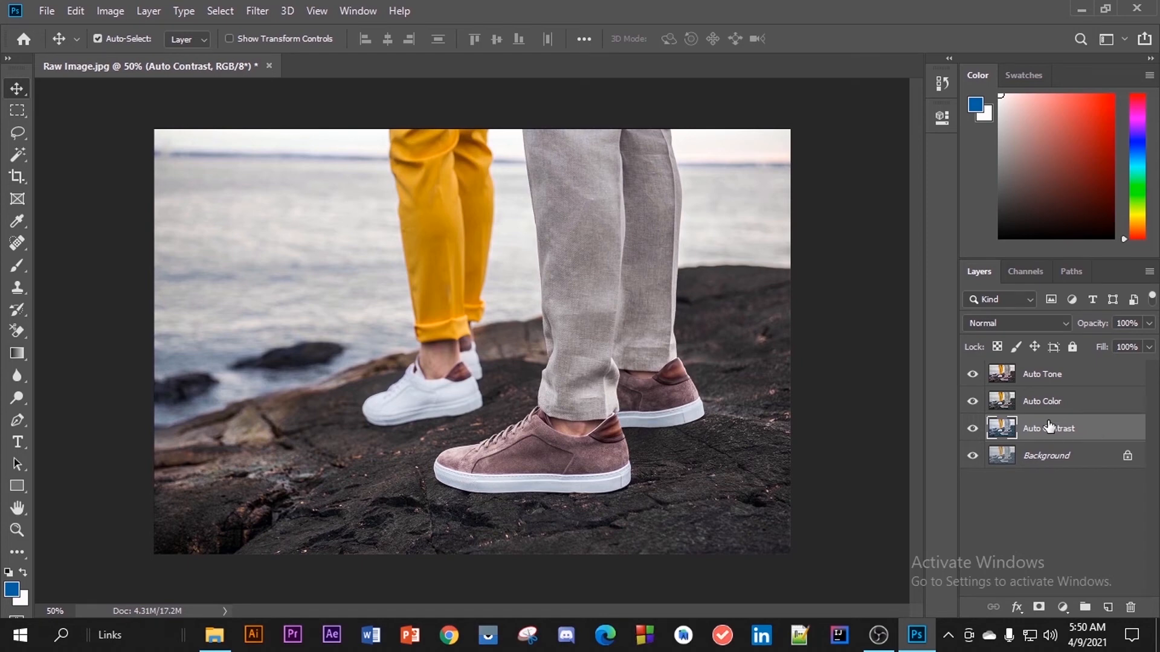
- Move the Auto Contrast layer to the top of the stack, and reposition it between Auto Tone and Auto Color
{"action": "left_click_drag", "start_coordinate": [1049, 428], "coordinate": [1035, 363]}
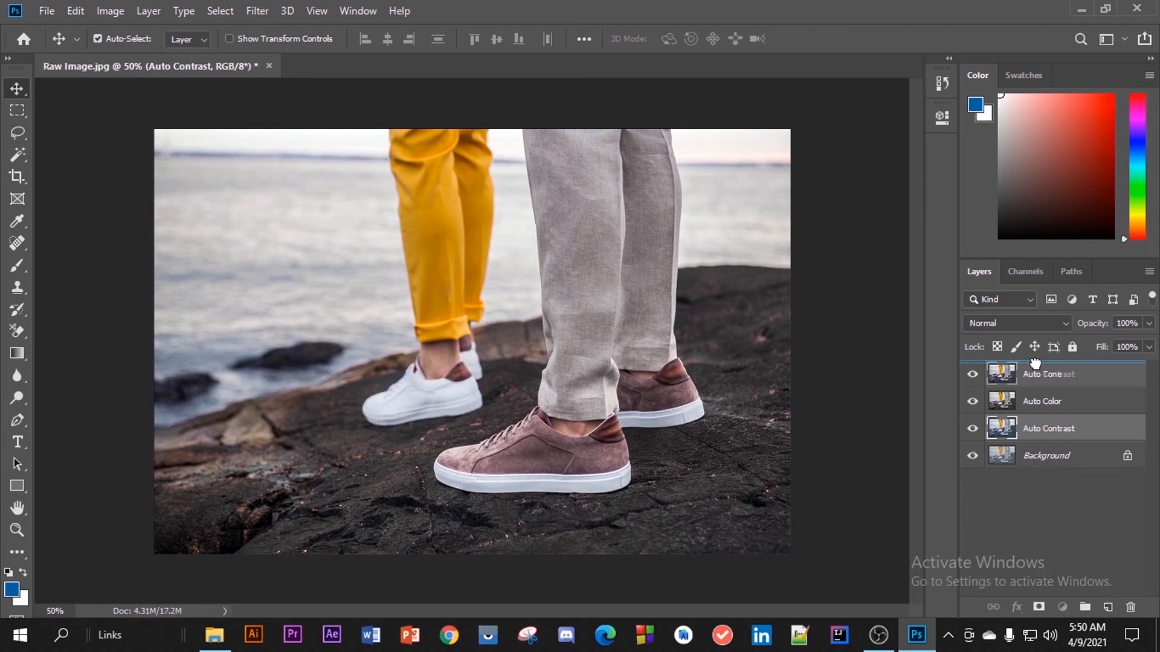
{"action": "left_click_drag", "start_coordinate": [1035, 363], "coordinate": [1037, 368]}
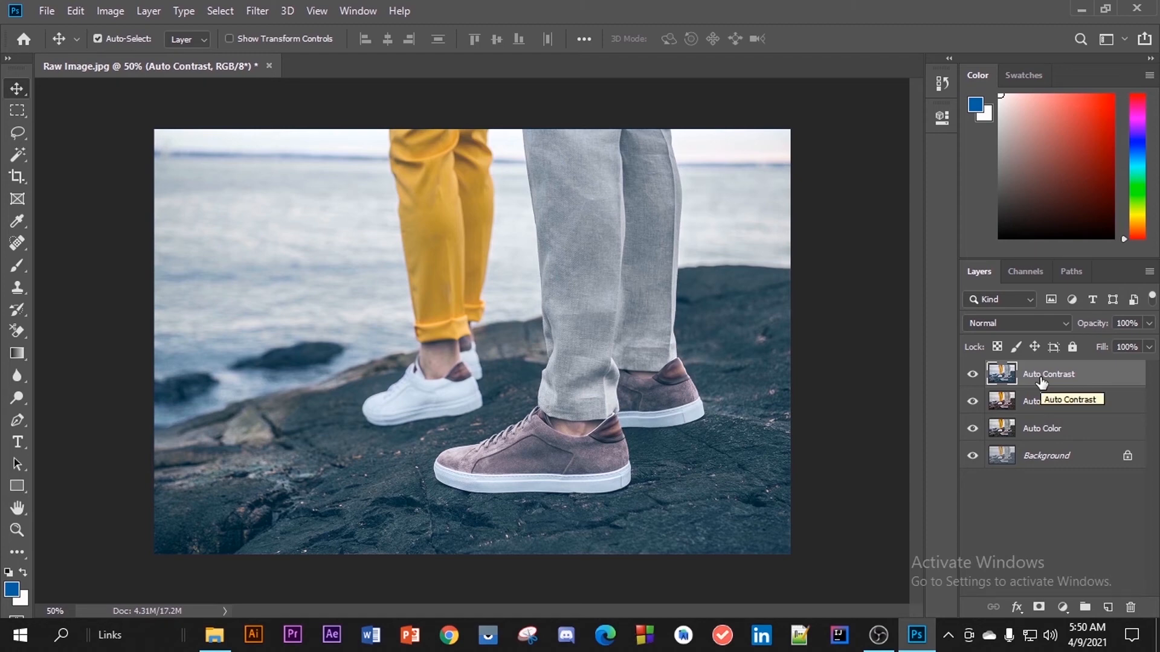
{"action": "left_click_drag", "start_coordinate": [1040, 379], "coordinate": [1045, 406]}
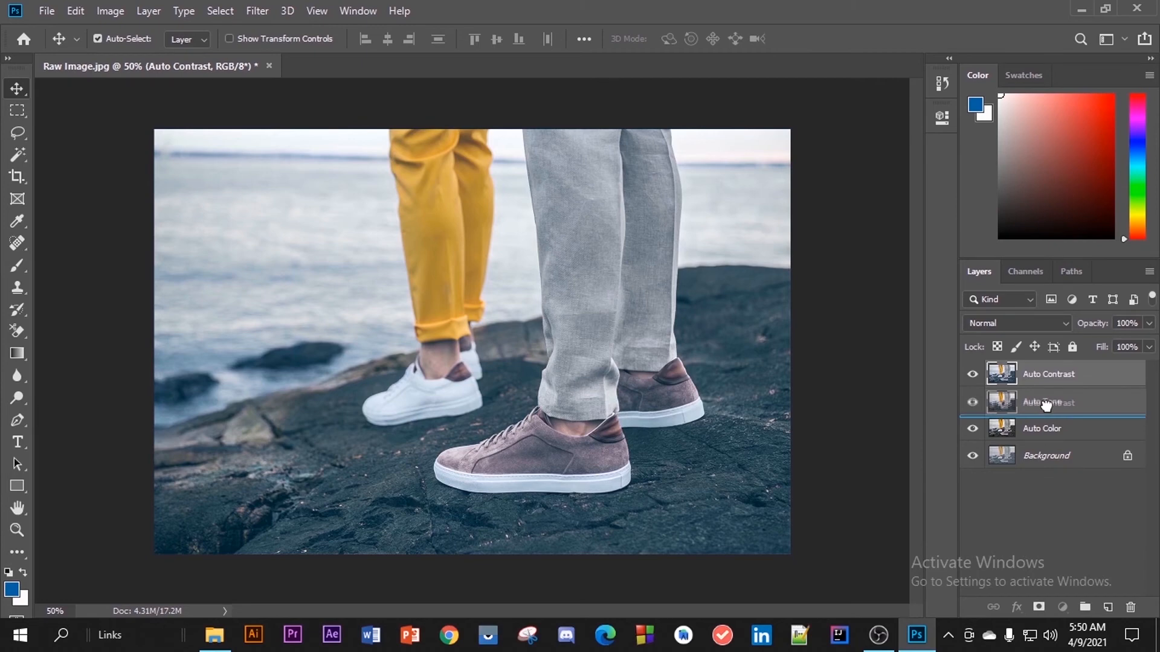
{"action": "left_click_drag", "start_coordinate": [1046, 406], "coordinate": [1047, 408]}
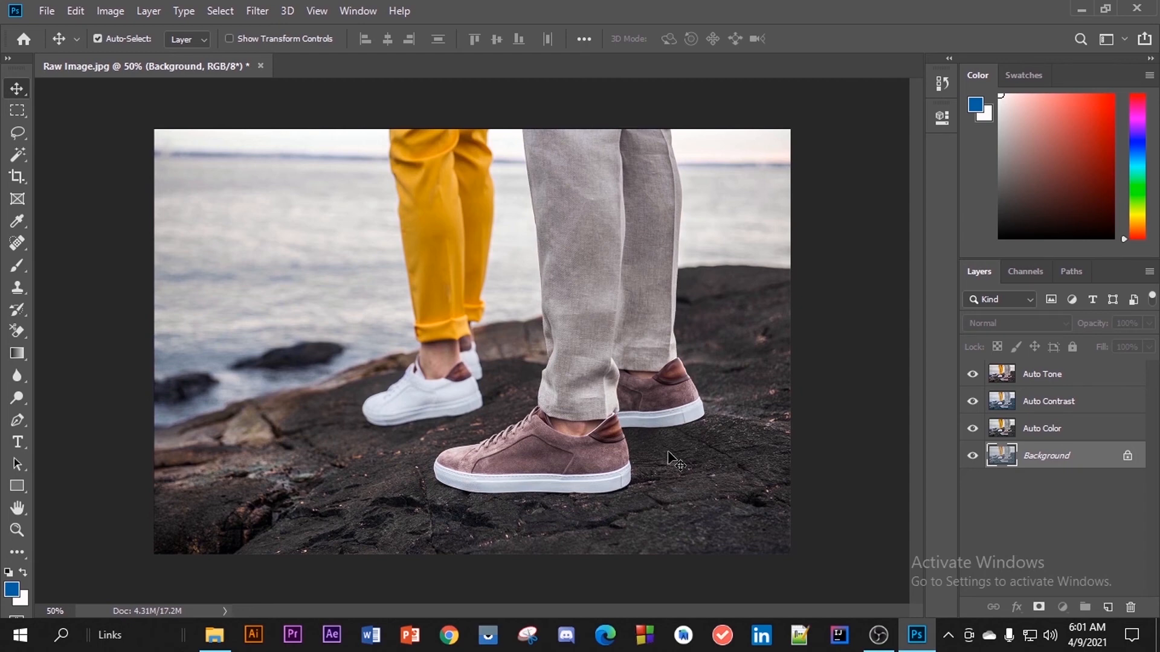
{"action": "left_click", "coordinate": [1042, 434]}
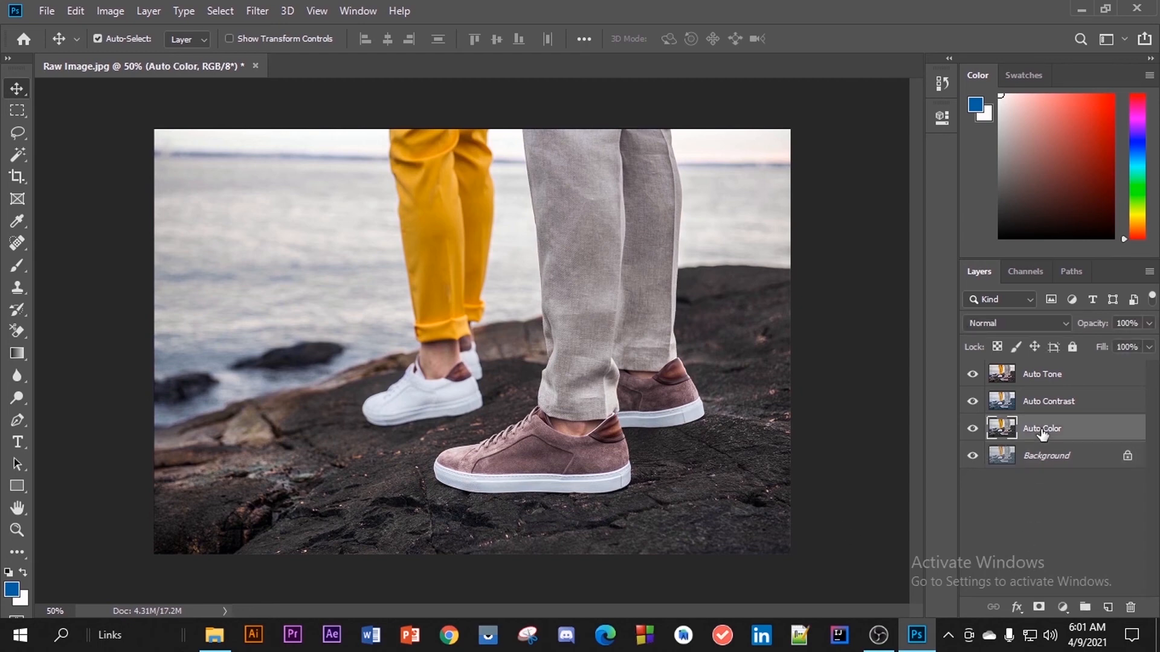
{"action": "left_click_drag", "start_coordinate": [1040, 430], "coordinate": [1037, 400]}
{"action": "left_click_drag", "start_coordinate": [1049, 460], "coordinate": [1045, 407]}
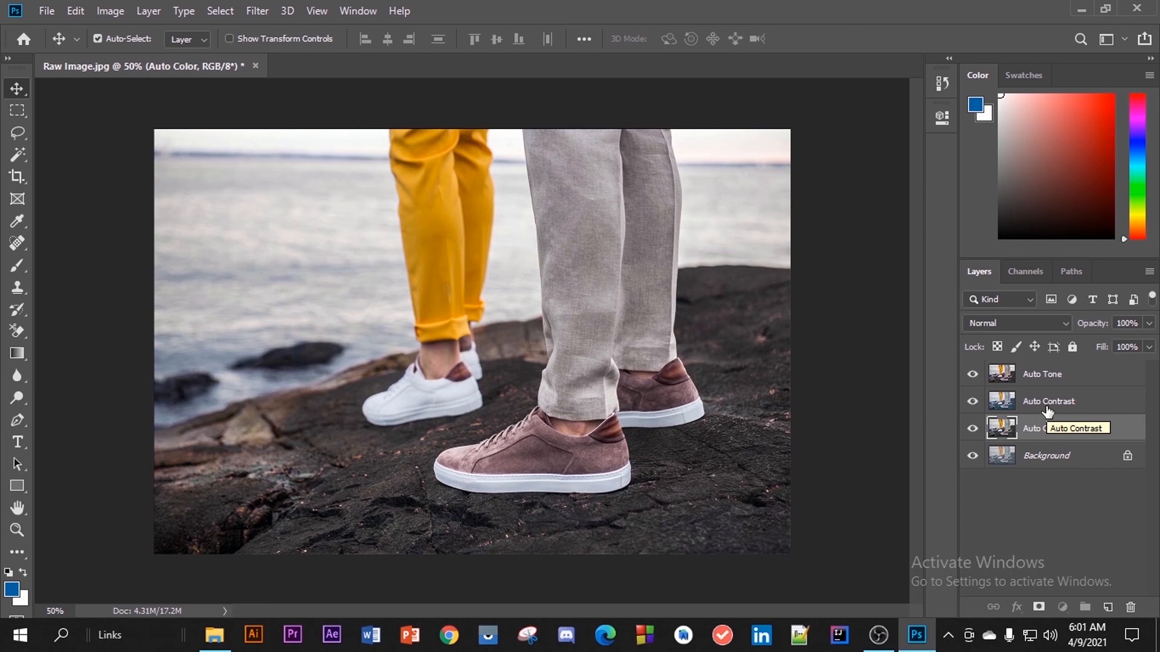
- Unlock the Background layer and rename it "Raw Image"
{"action": "left_click", "coordinate": [1127, 459]}
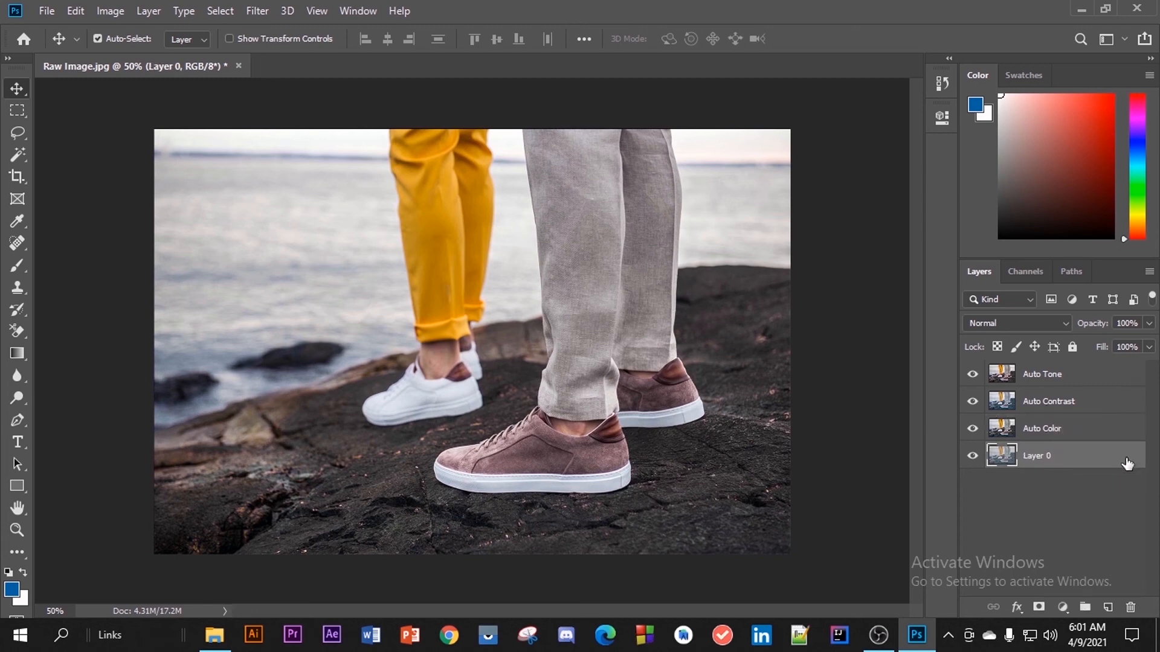
{"action": "double_click", "coordinate": [1045, 456]}
{"action": "type", "text": "Raw Image"}
{"action": "key", "text": "Return"}
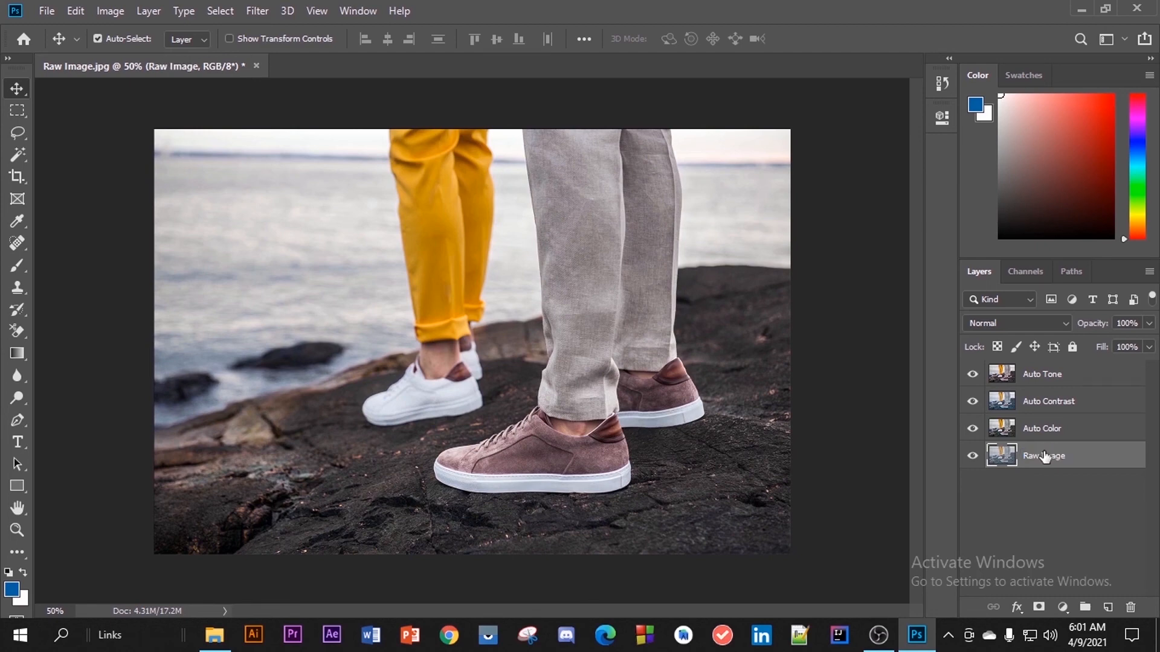
- Move the Raw Image layer to the top of the stack and select the Auto Tone layer
{"action": "left_click_drag", "start_coordinate": [1045, 458], "coordinate": [1036, 364]}
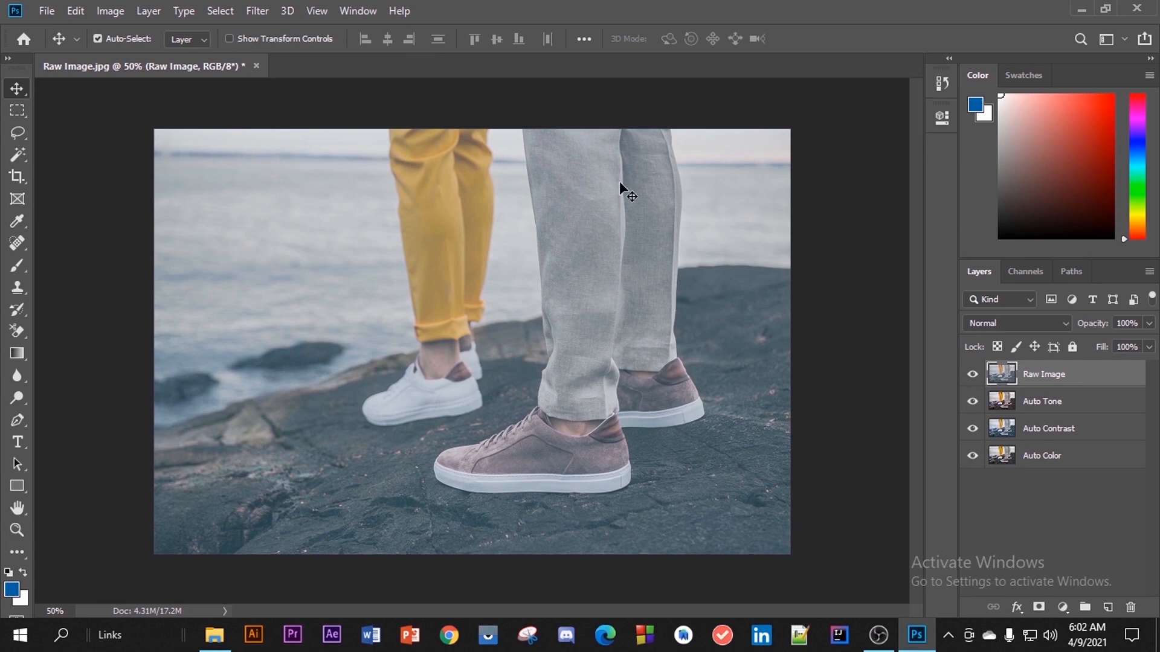
{"action": "left_click", "coordinate": [1040, 396]}
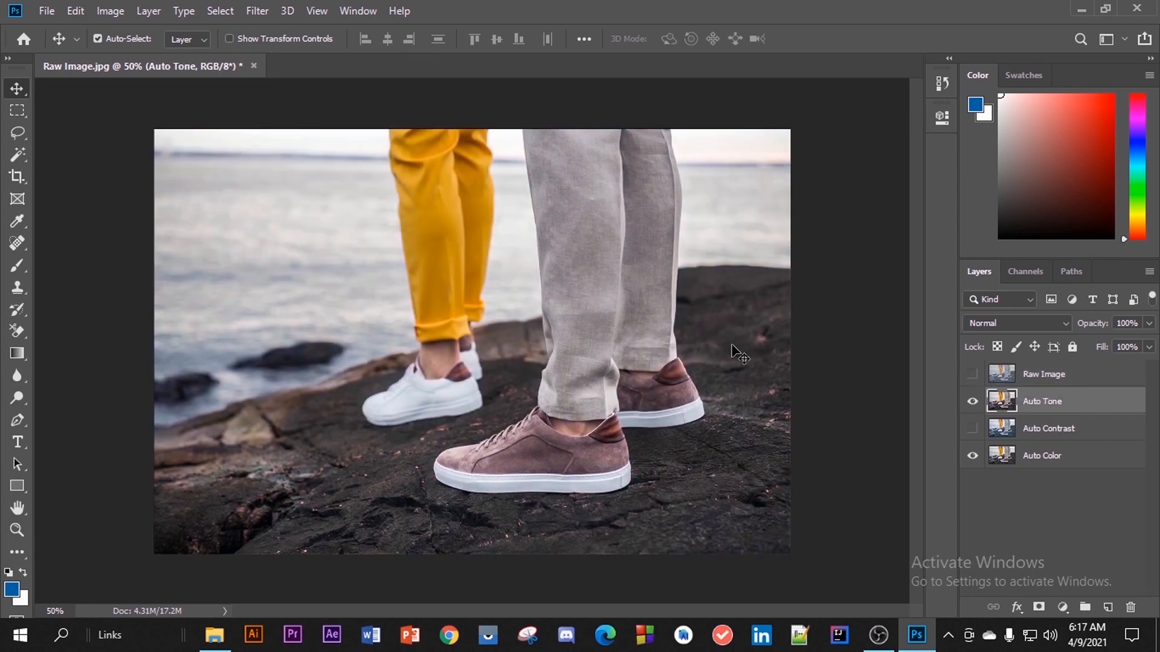